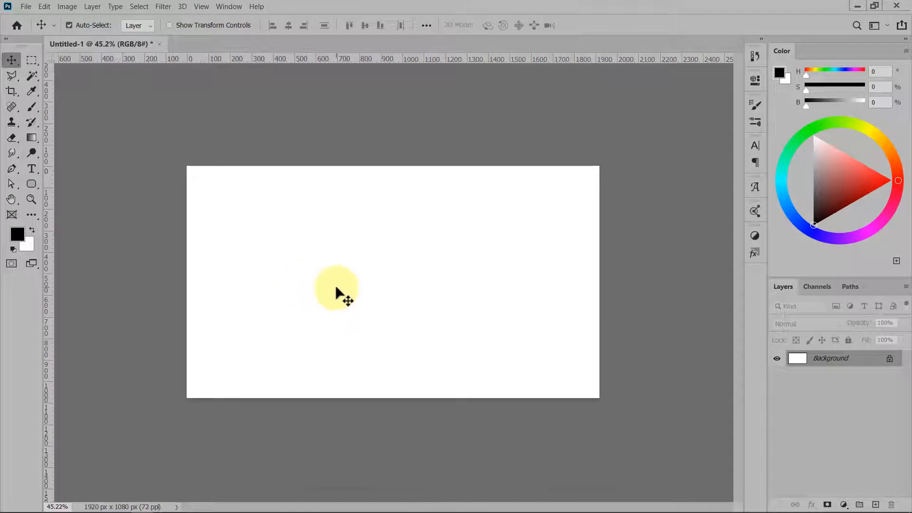
- Paste the copied colour palette image and move it into the upper-left corner of the canvas
key(ctrl+v)
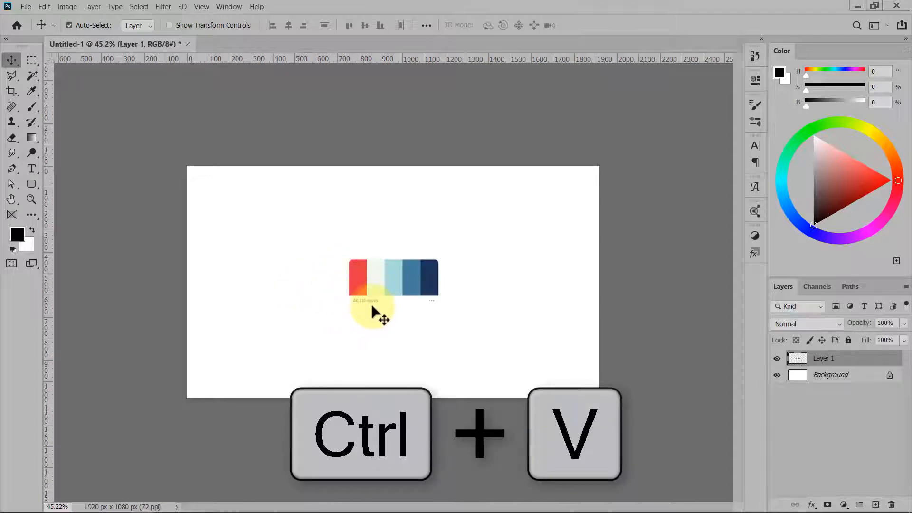
key(ctrl+t)
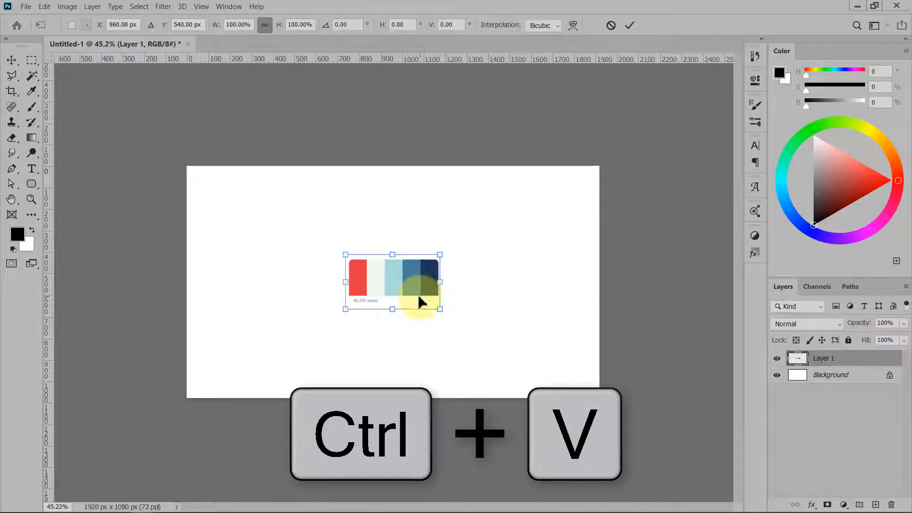
drag(417, 302, 262, 209)
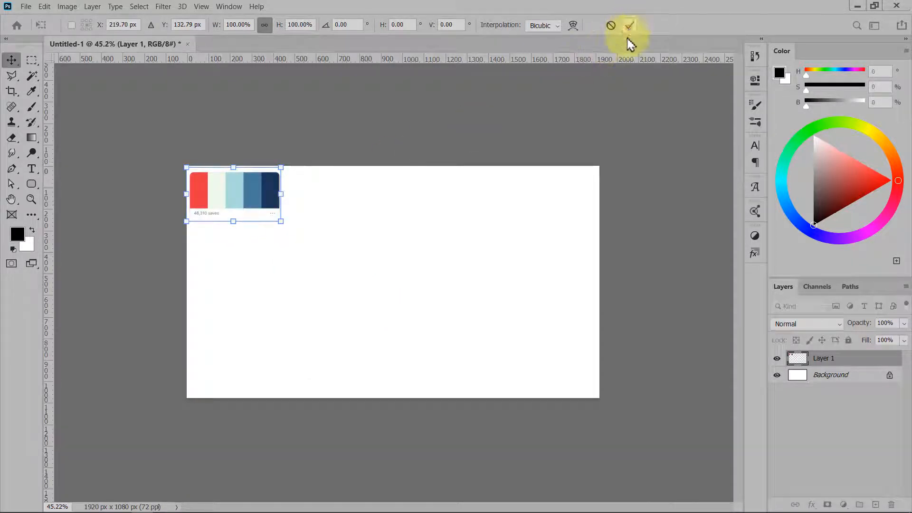
click(629, 27)
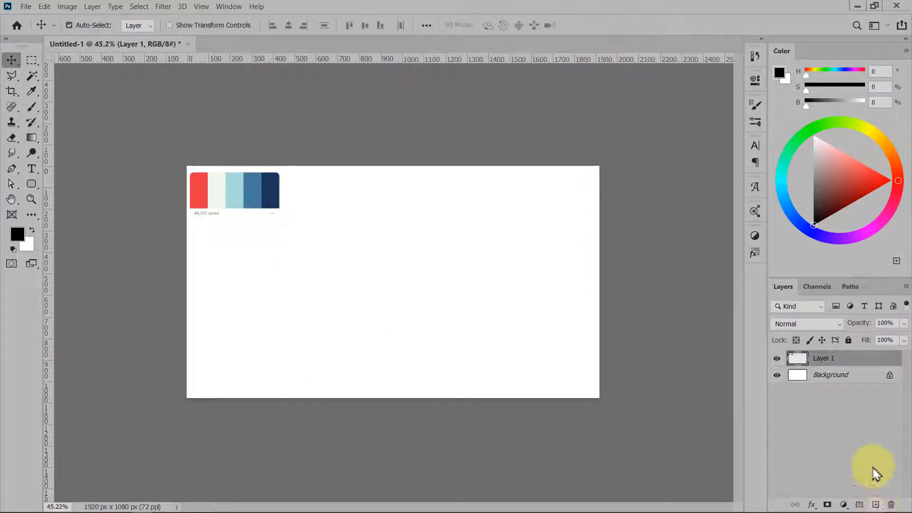
- Add a solid colour fill layer above the Background, using the off-white sampled from the palette image
click(841, 376)
click(843, 505)
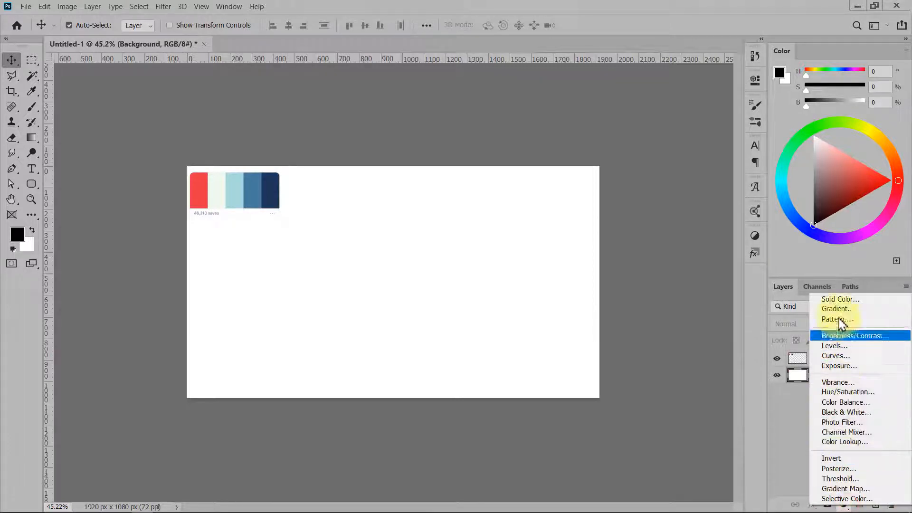
click(838, 299)
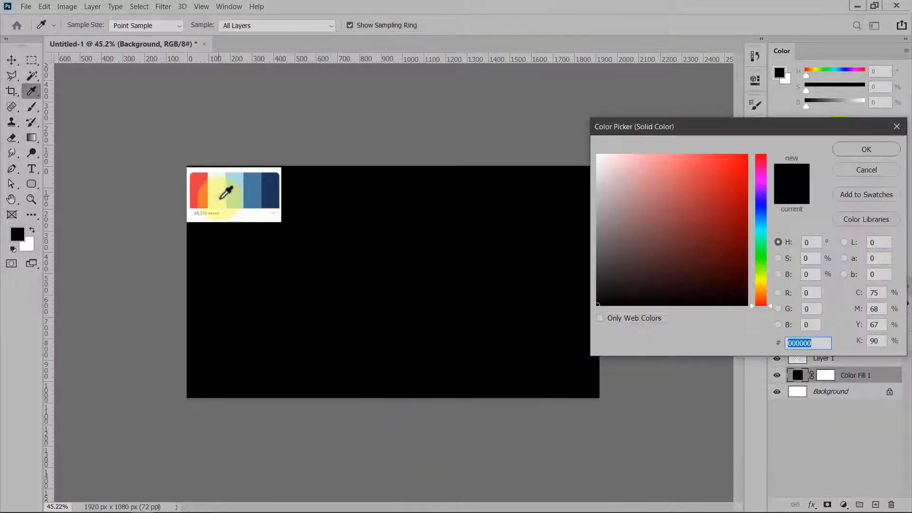
click(221, 197)
click(865, 148)
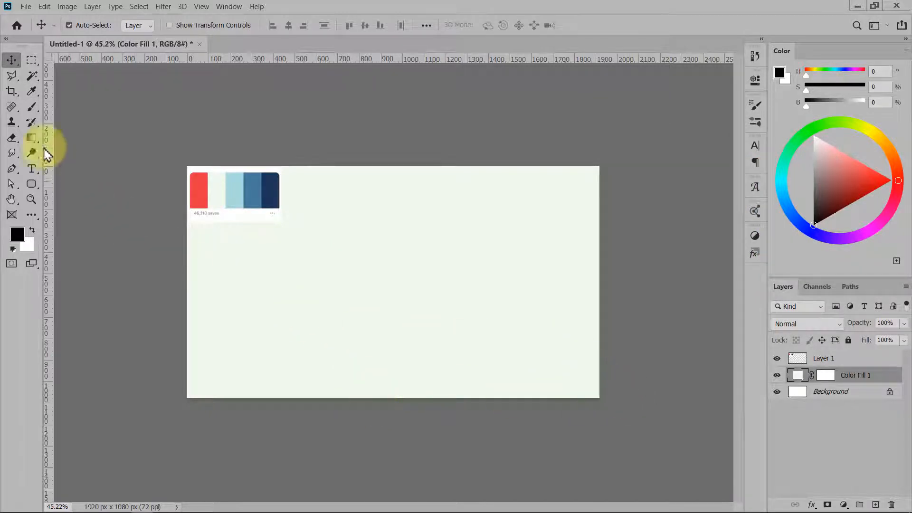
- Add the text "Photoshop" and transform it to about 1649% scale, tilted about -8 degrees across the canvas
click(32, 169)
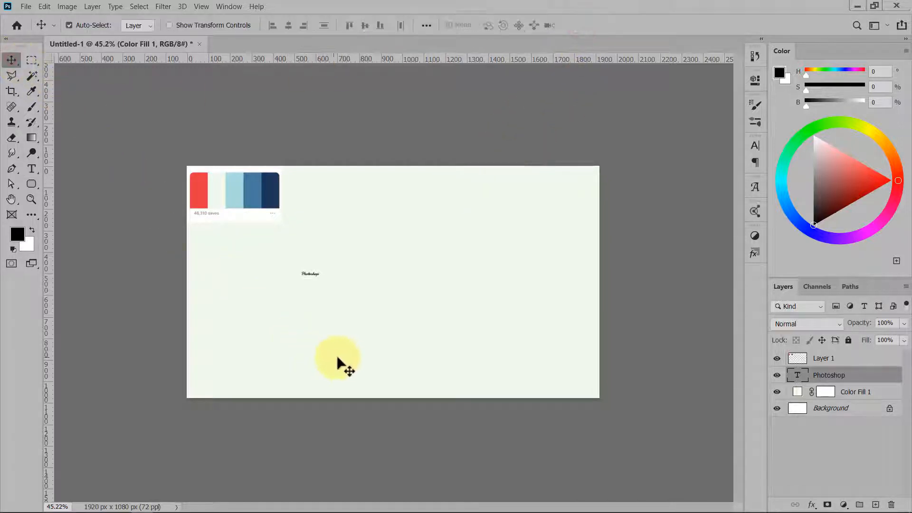
key(ctrl+t)
drag(319, 277, 514, 324)
drag(492, 258, 596, 205)
drag(498, 296, 441, 292)
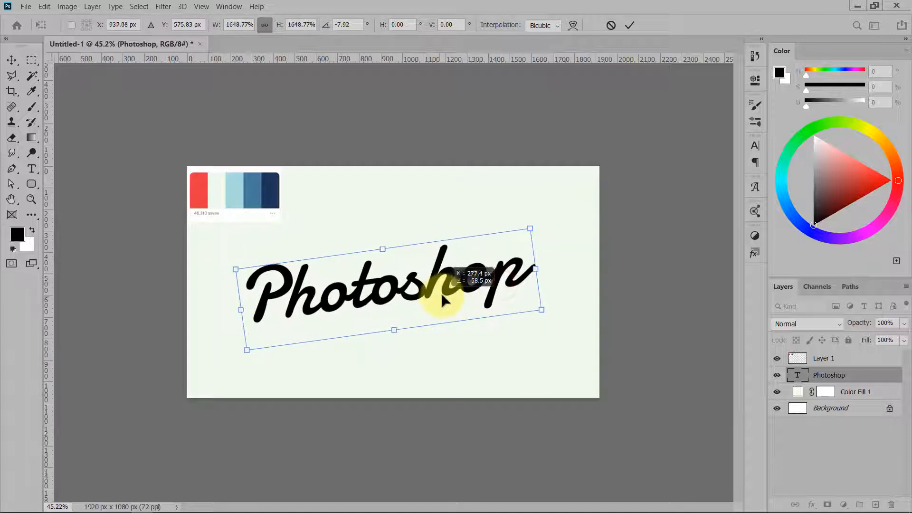
- Set the Photoshop text's rotation to -9 degrees and shift the text slightly downward
click(348, 25)
text(-)
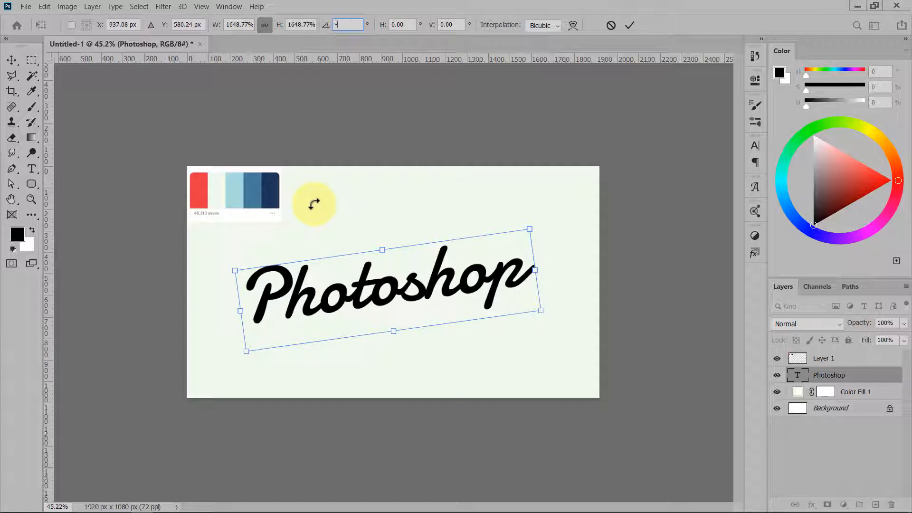
text(9)
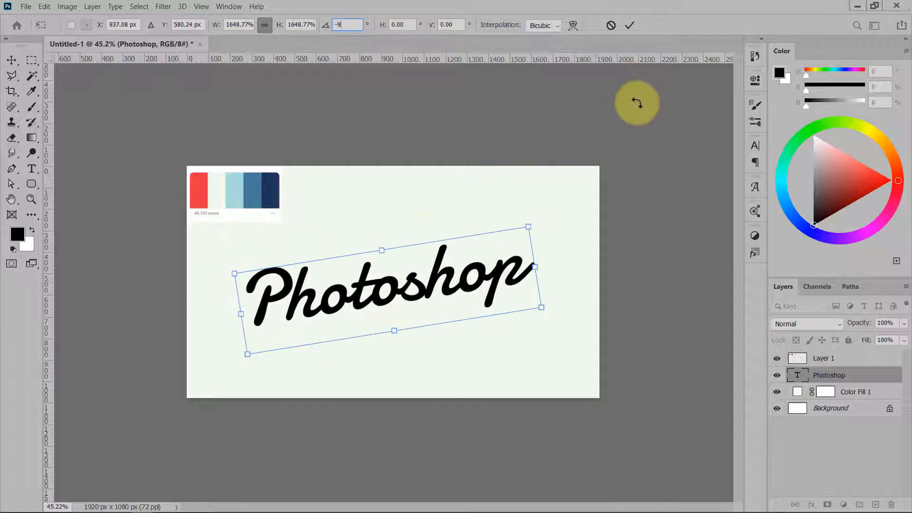
click(631, 26)
drag(492, 289, 492, 294)
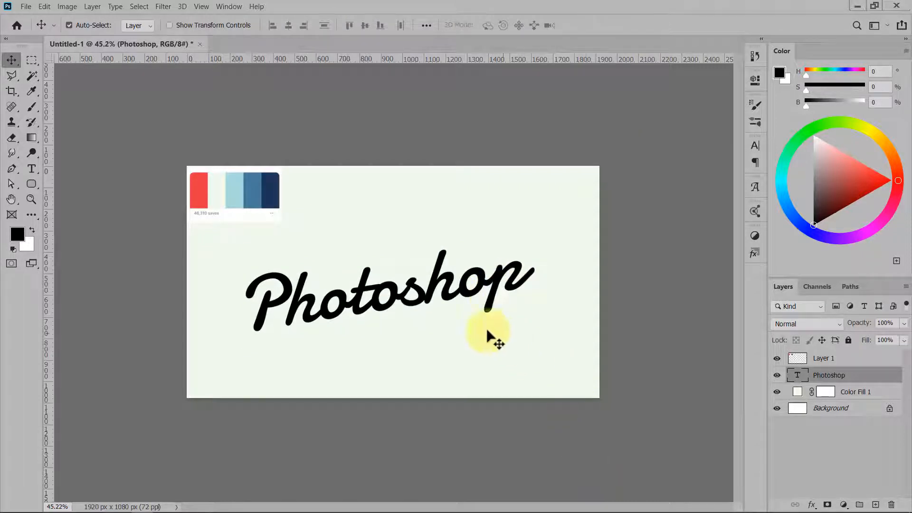
- Examine the font used by the Photoshop text without changing it
double_click(373, 298)
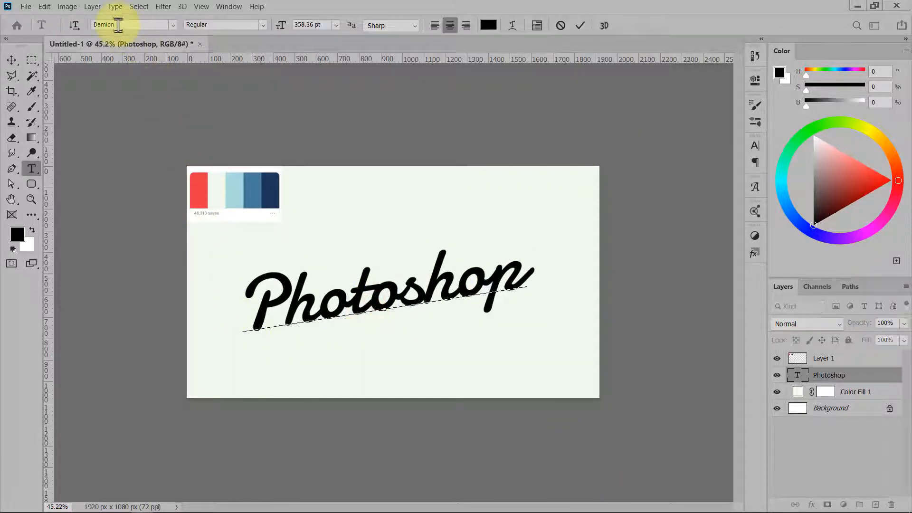
click(581, 27)
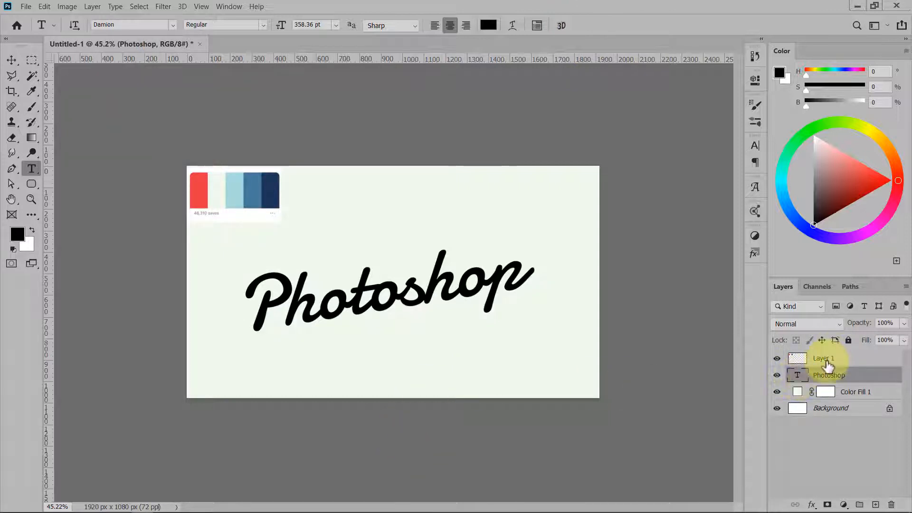
- Enable a drop shadow on the Photoshop text layer in the palette's red, with distance 4 px, spread 100% and size 2 px
right_click(863, 379)
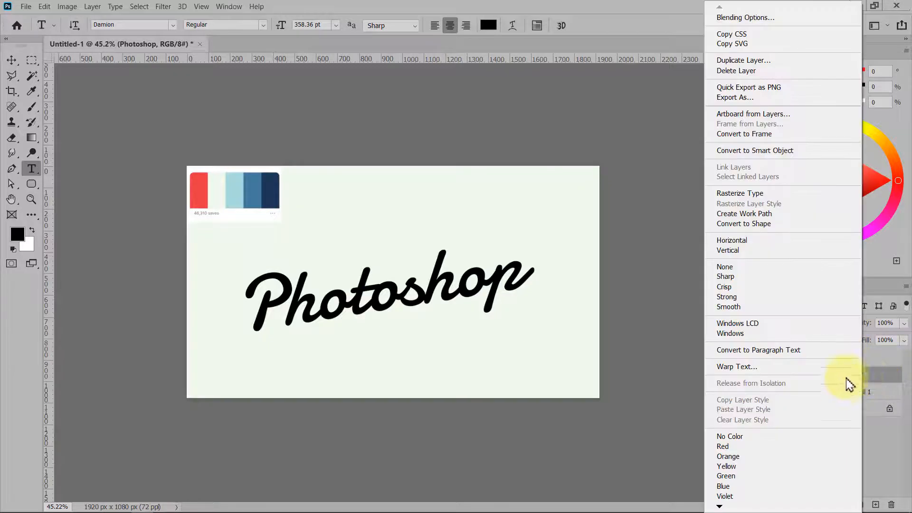
click(756, 18)
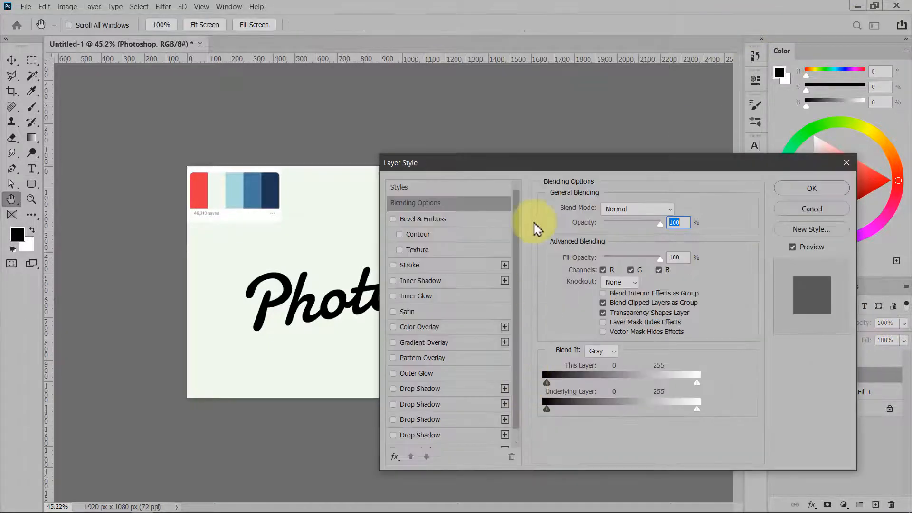
drag(541, 154, 598, 78)
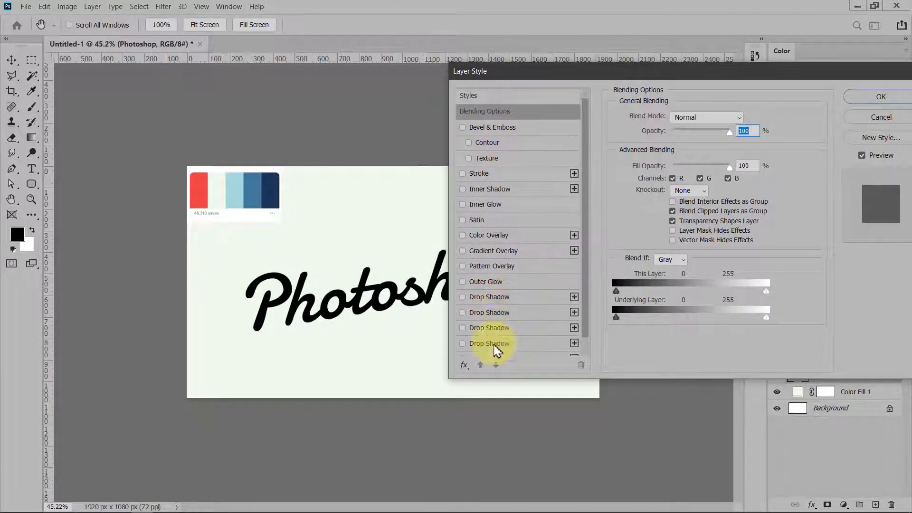
click(489, 297)
click(744, 119)
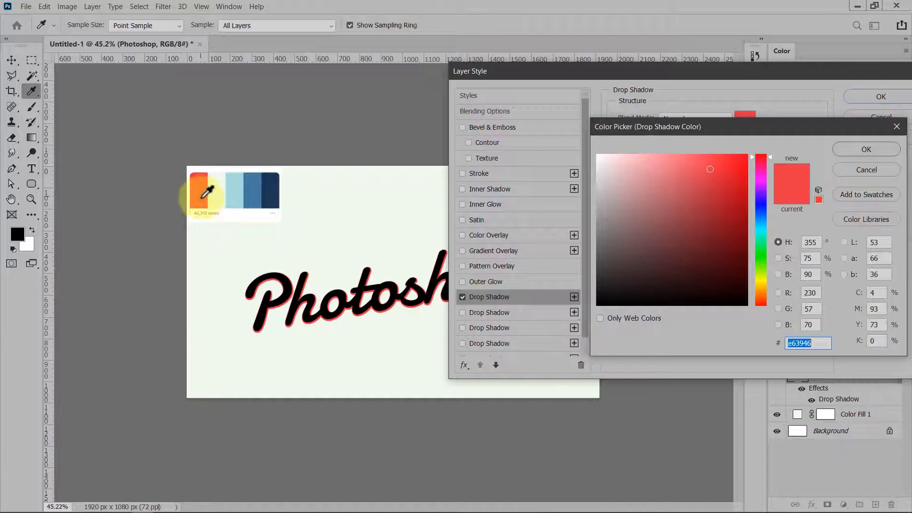
click(841, 151)
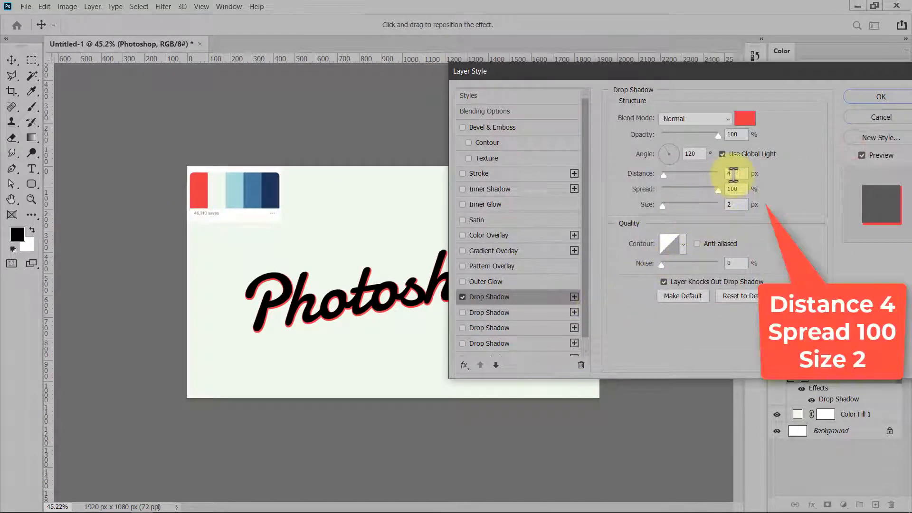
- Turn on anti-aliasing for the red shadow's contour, use Normal blending and apply the layer style
click(734, 174)
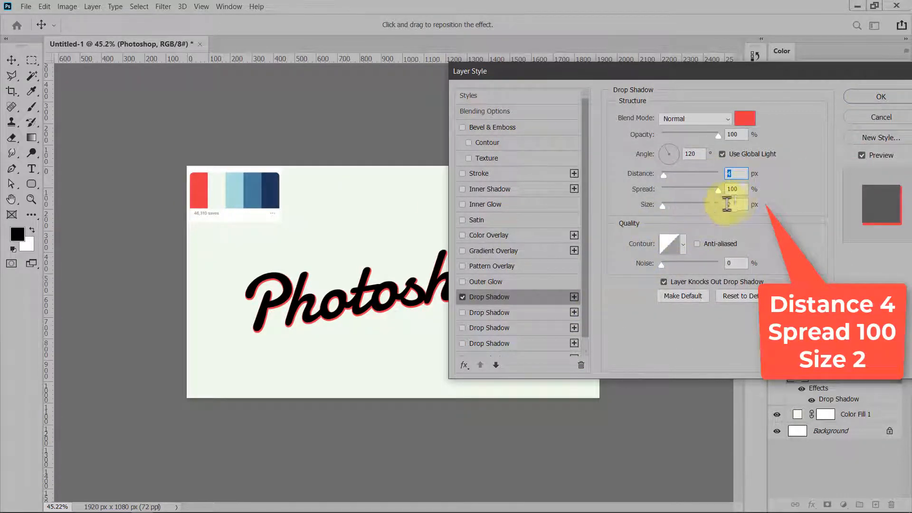
click(735, 135)
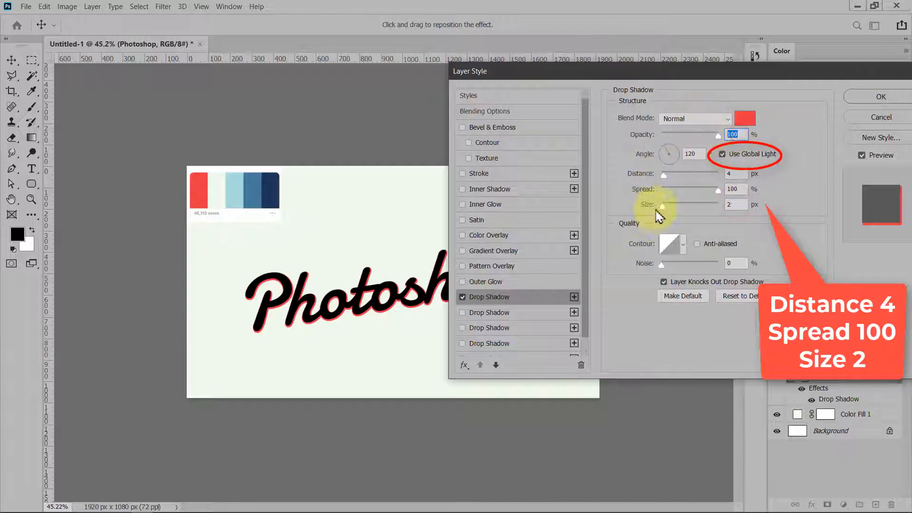
click(690, 154)
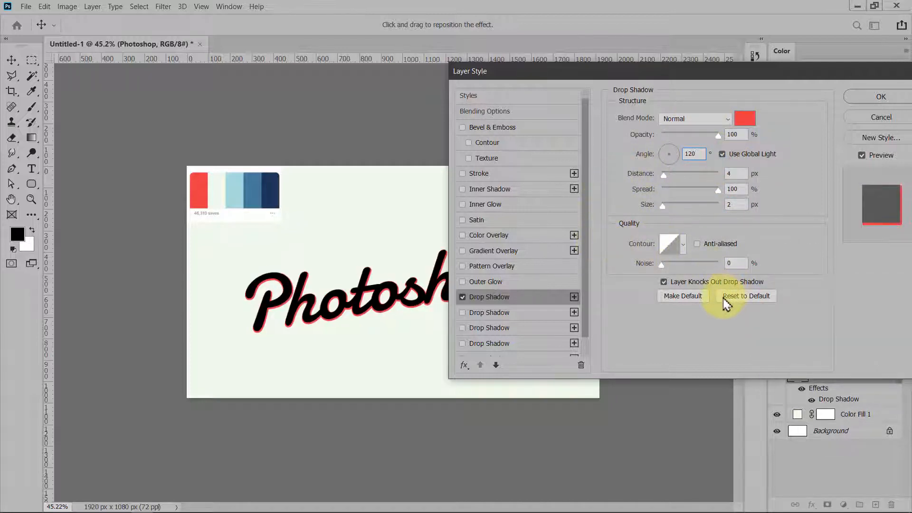
click(696, 244)
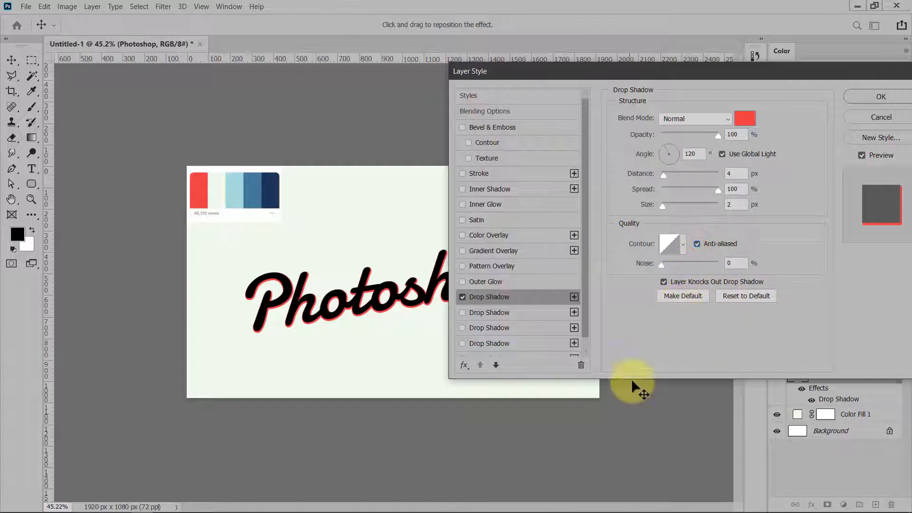
click(711, 120)
click(712, 124)
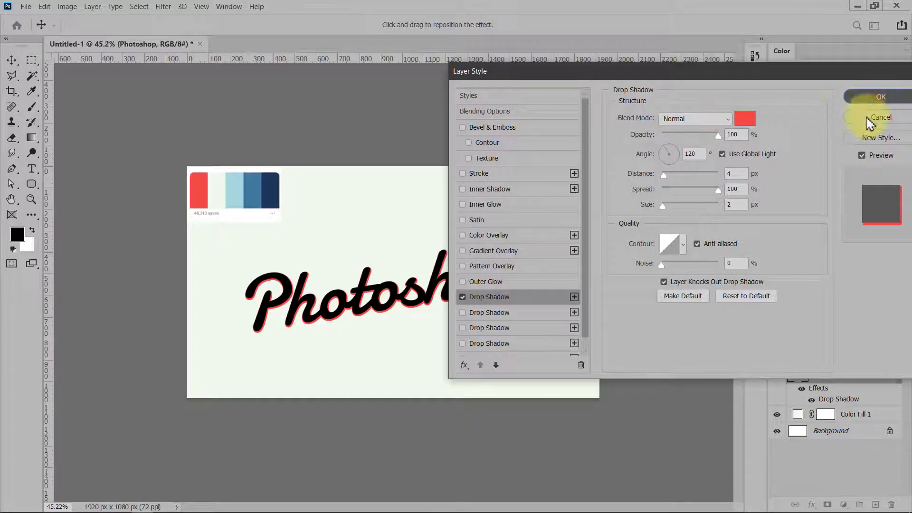
click(881, 98)
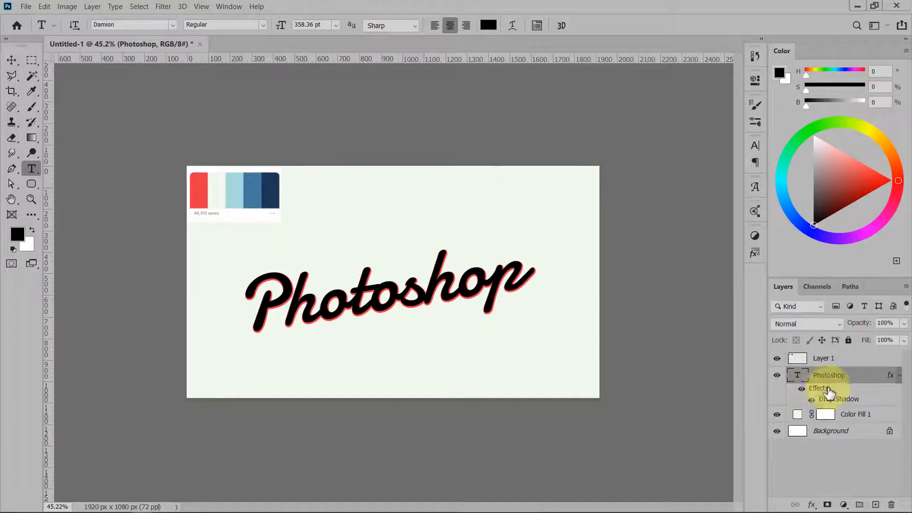
- Add a second drop shadow to the text in light blue with distance 15 px, spread 100%, size 20 px and the 120° global light
right_click(855, 380)
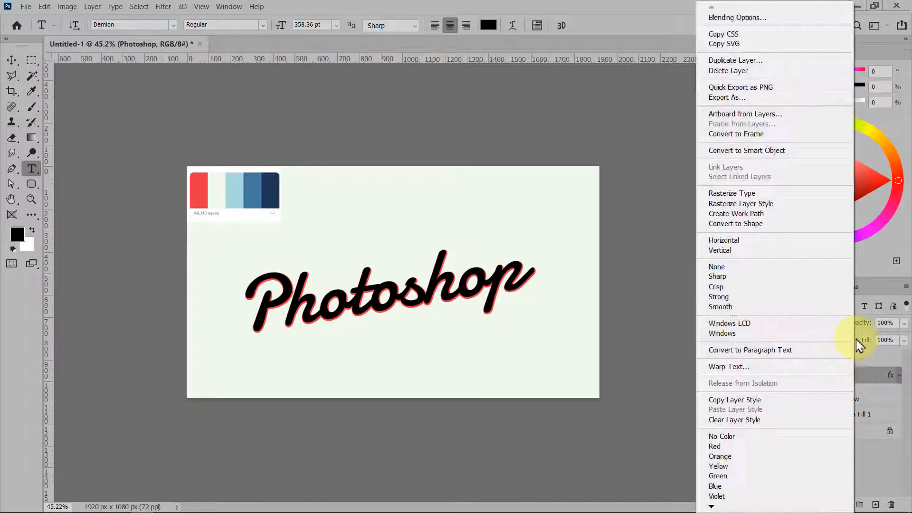
click(748, 18)
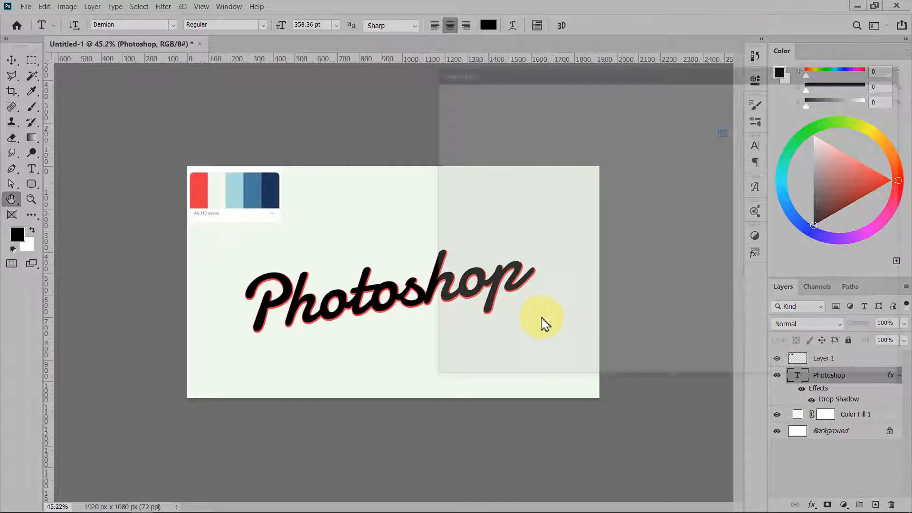
click(475, 313)
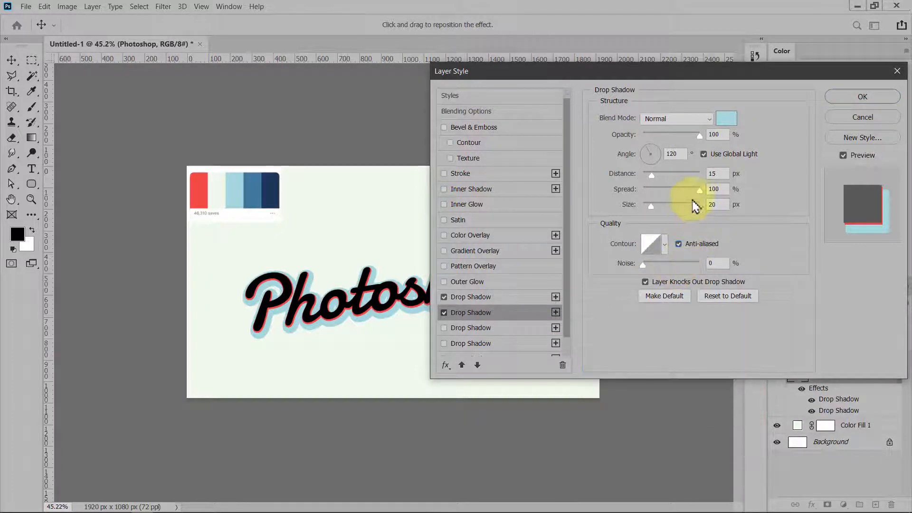
key(Tab)
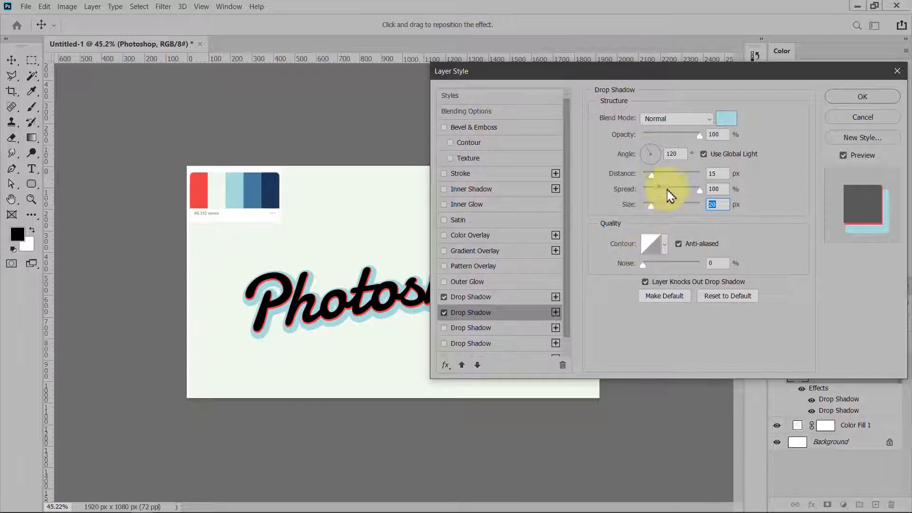
double_click(674, 154)
text(-43)
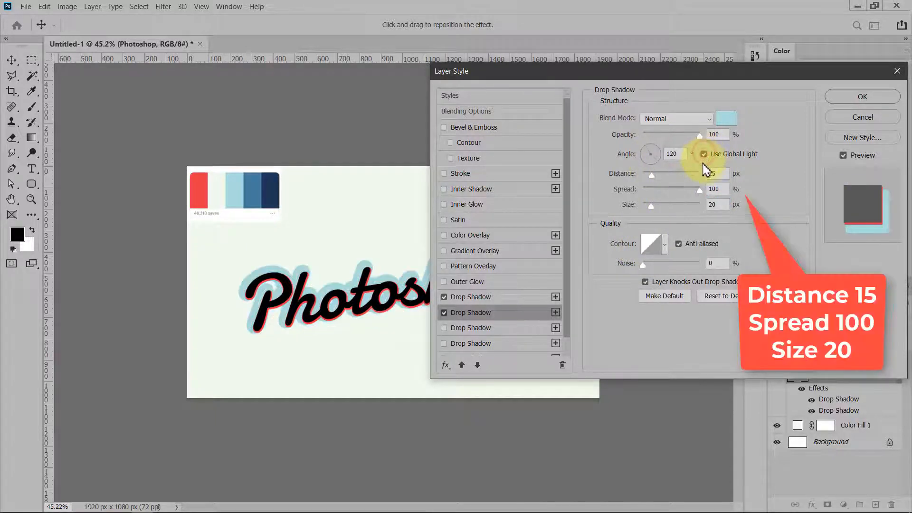
click(704, 154)
click(703, 154)
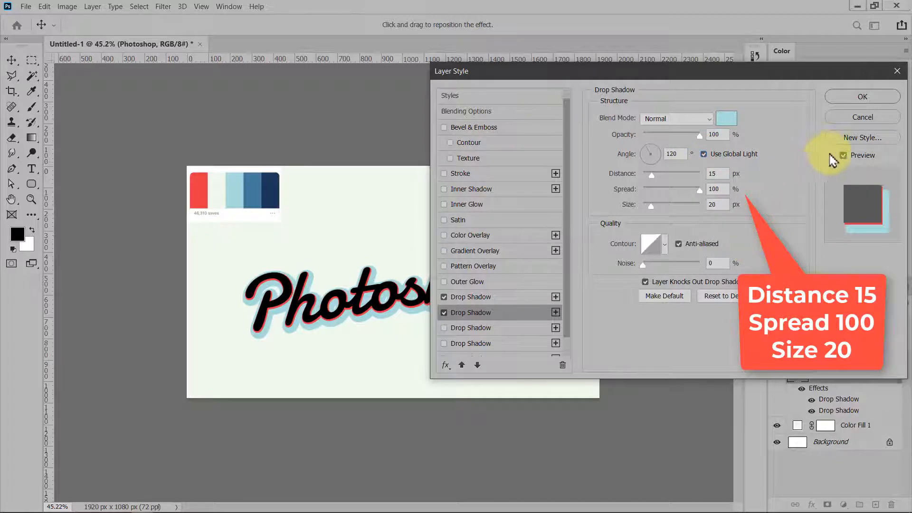
click(863, 97)
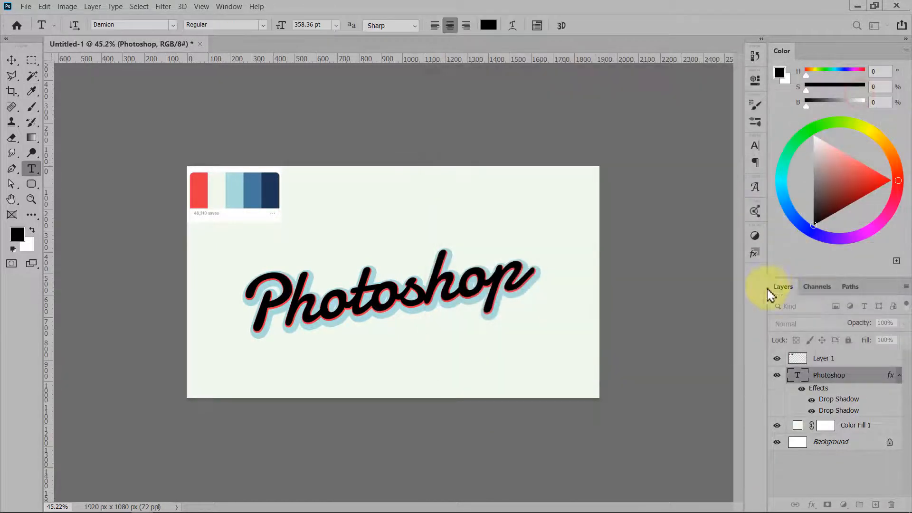
- Add a third drop shadow to the Photoshop text in mid blue with distance 37 px, spread 100%, size 20 px and an anti-aliased contour
right_click(834, 392)
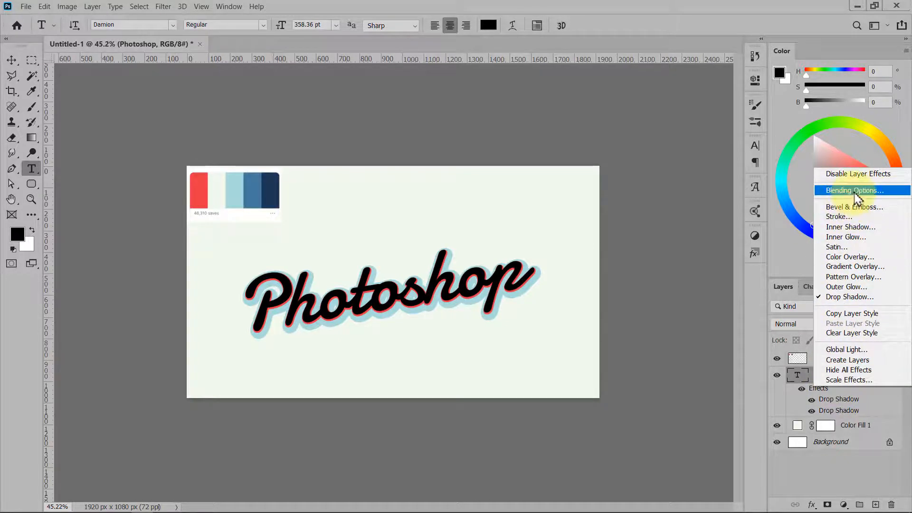
key(Escape)
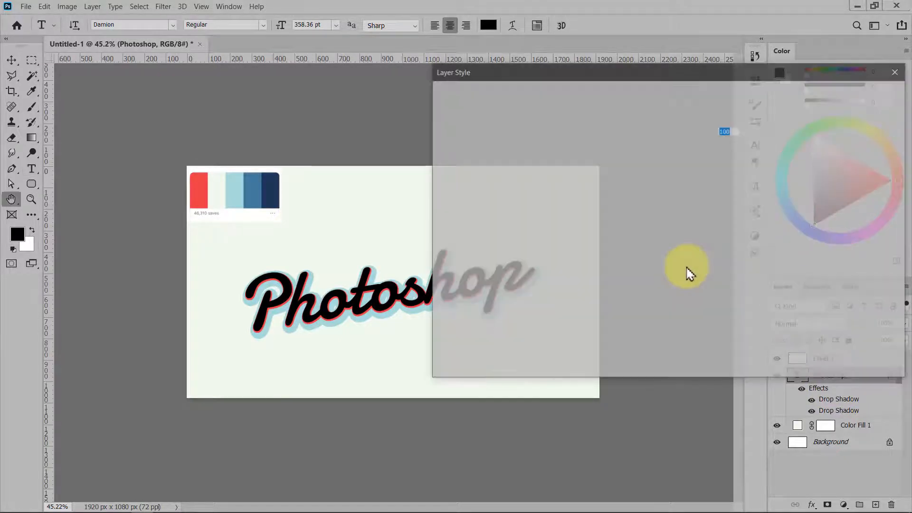
click(477, 328)
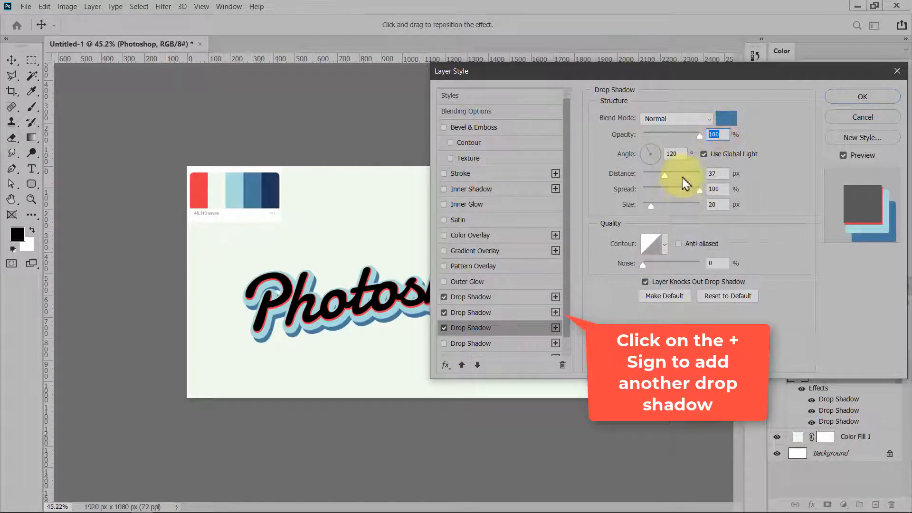
click(675, 154)
click(717, 204)
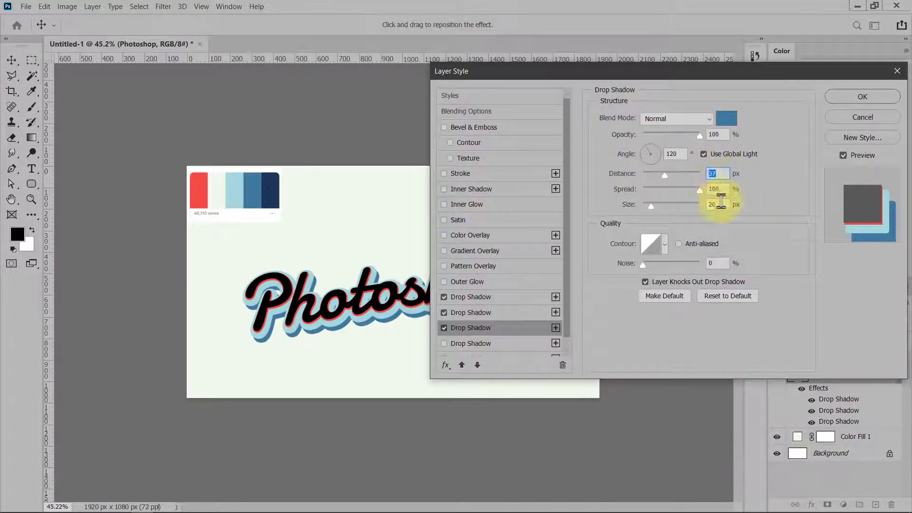
click(679, 243)
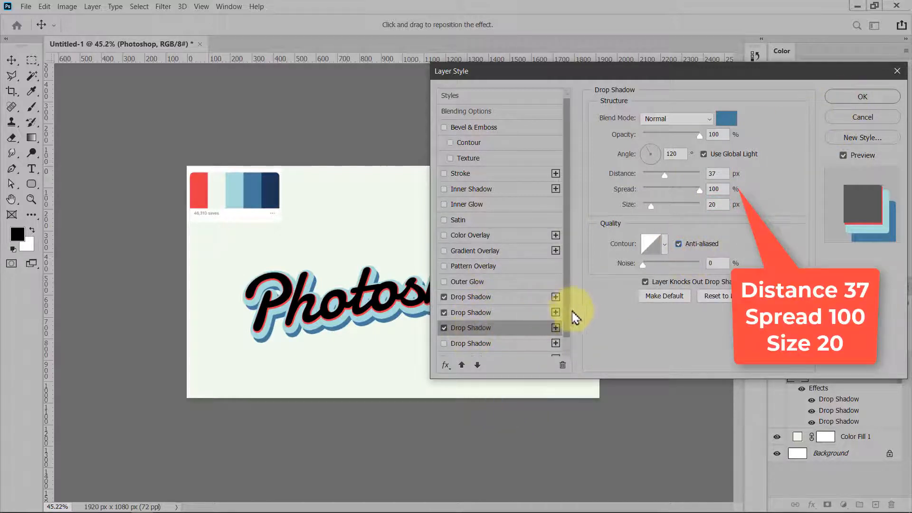
- Add a fourth drop shadow in the palette's navy with distance 59 px, spread 100%, size 20 px and an anti-aliased contour
drag(568, 315, 565, 346)
click(496, 333)
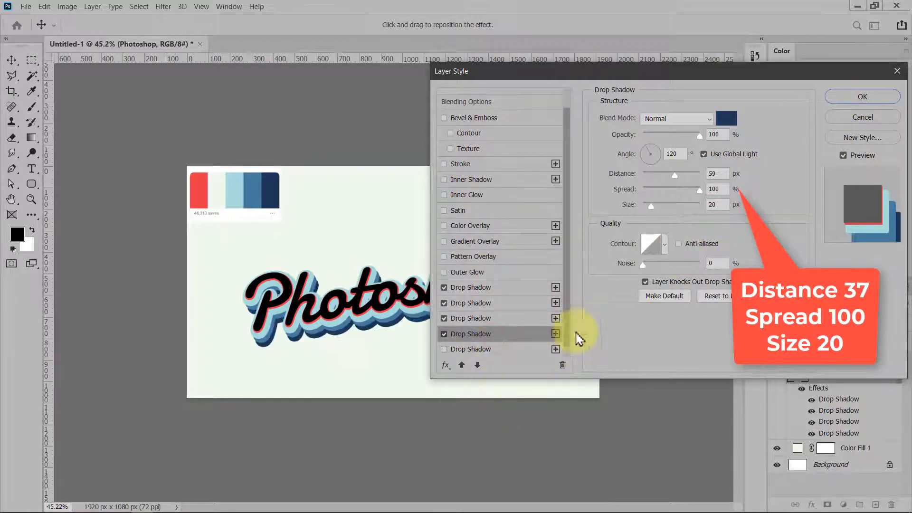
click(717, 174)
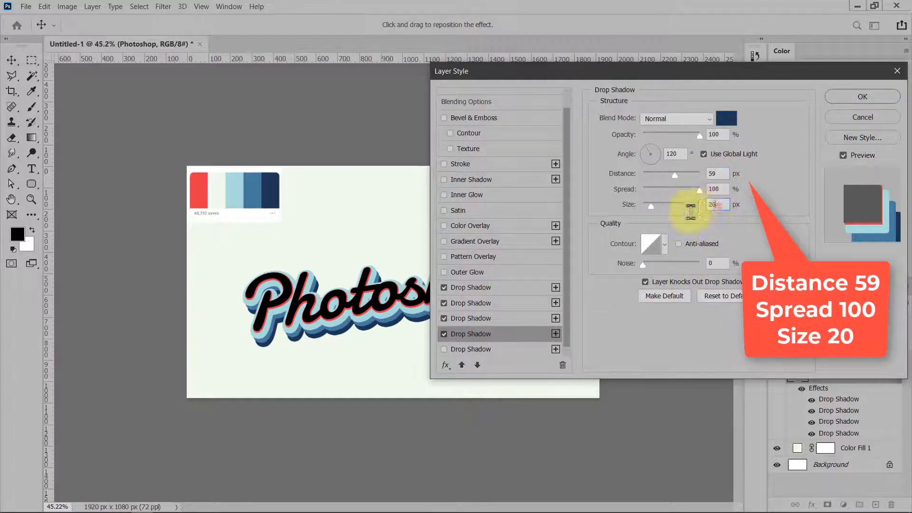
click(712, 204)
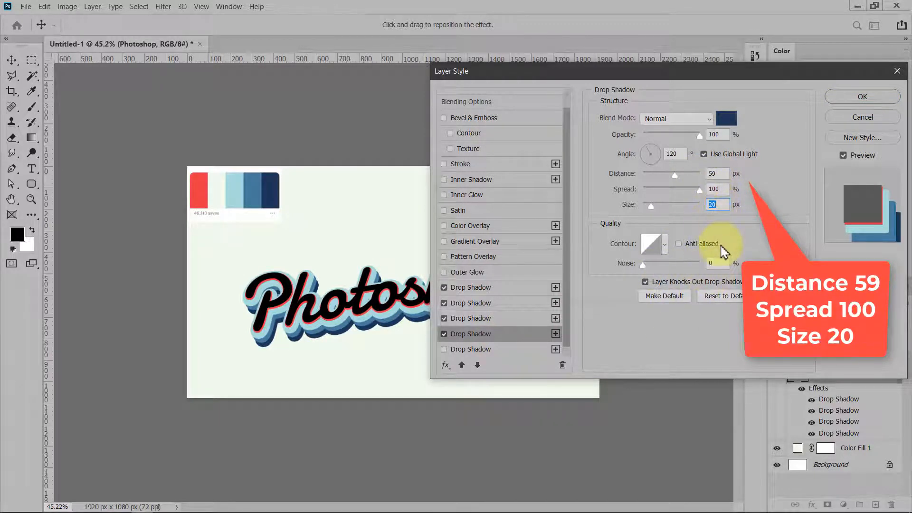
click(679, 244)
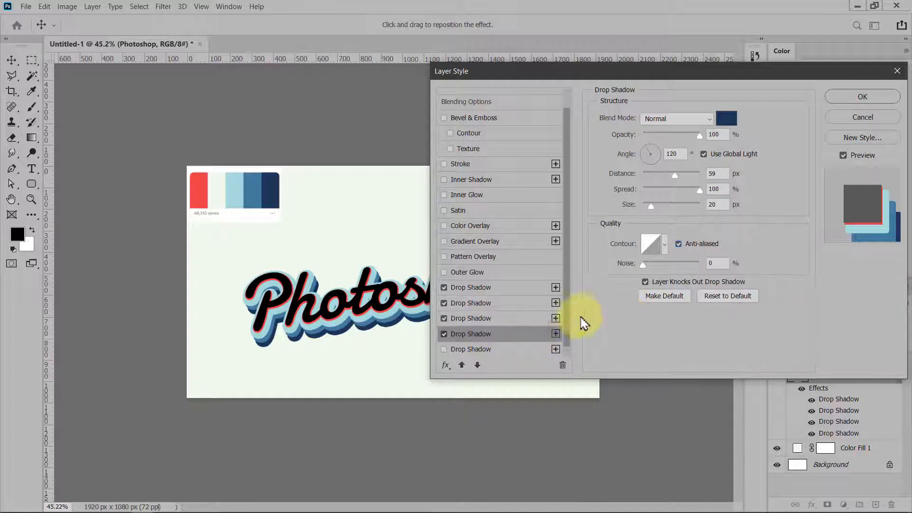
- Try a fifth drop shadow in red with distance 85 px, spread 100% and size 68 px, and switch it off
click(504, 351)
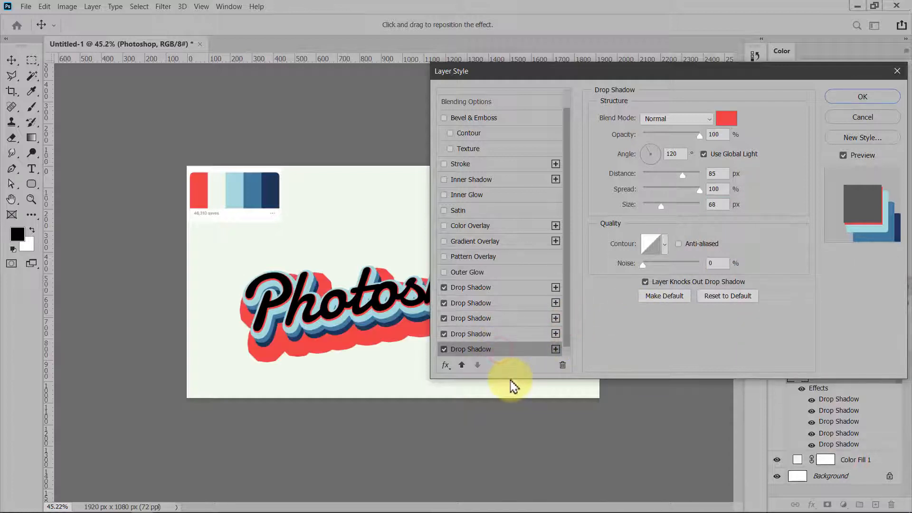
click(444, 349)
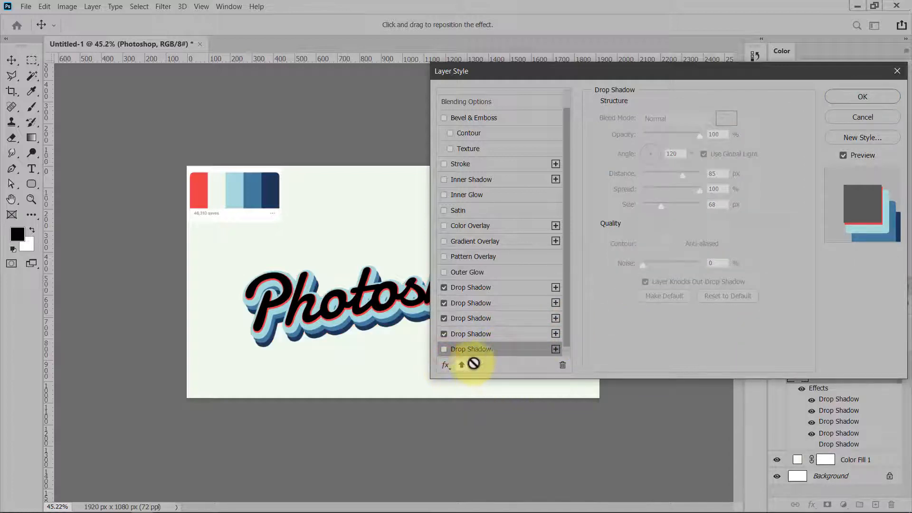
- Try the navy and mid-blue drop shadows at other positions in the effect order, and return both to their original places
click(498, 334)
click(478, 366)
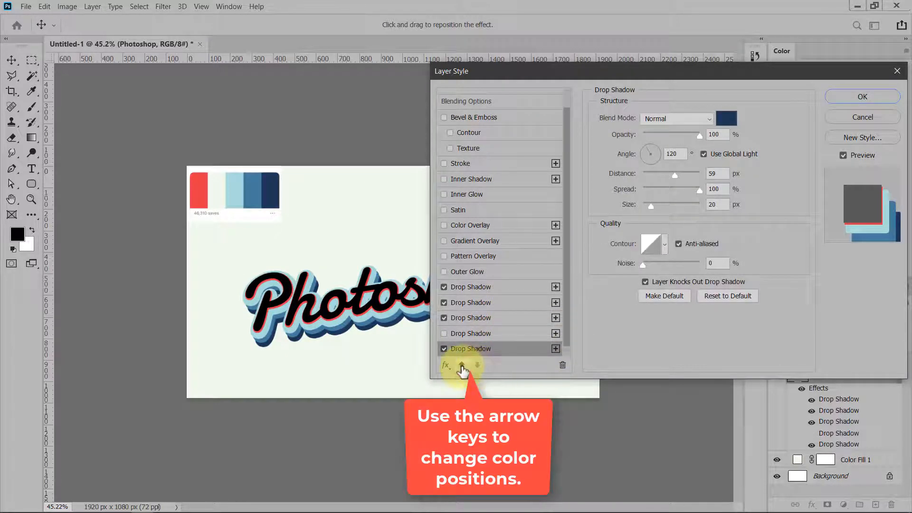
click(462, 365)
click(461, 366)
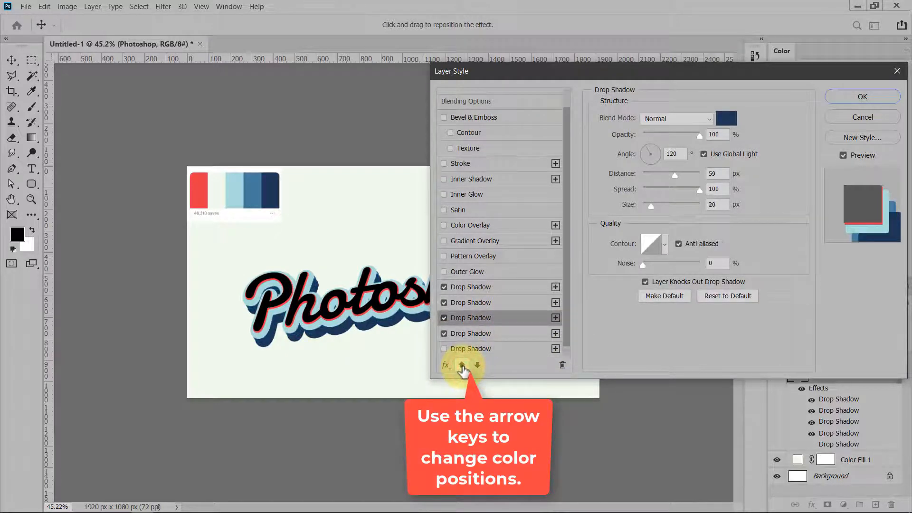
click(461, 366)
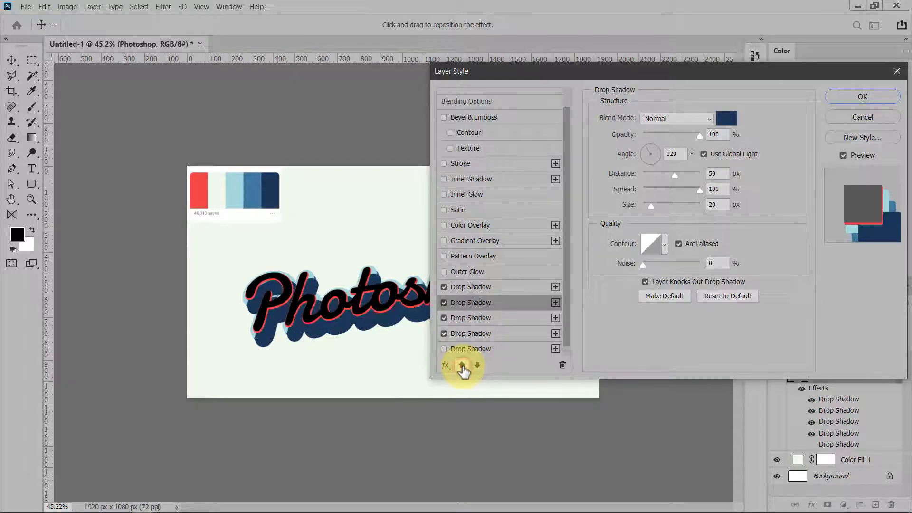
click(477, 365)
click(478, 365)
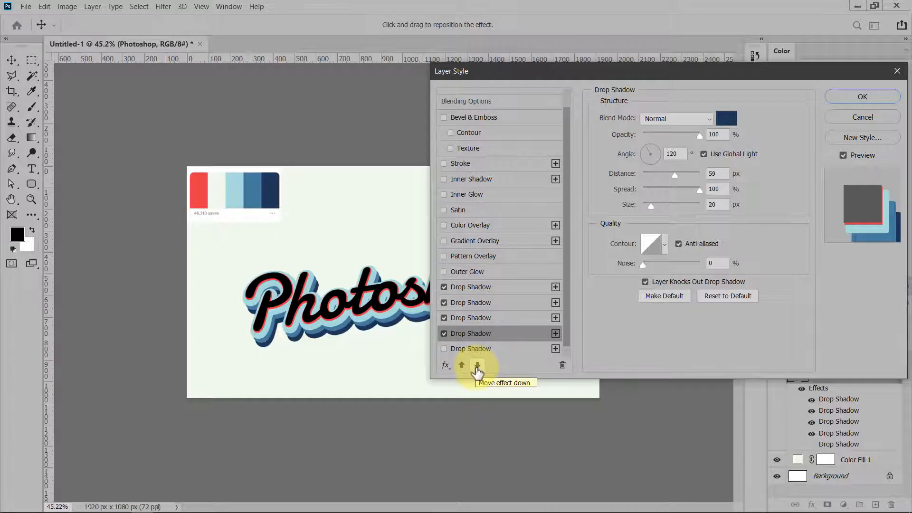
click(499, 318)
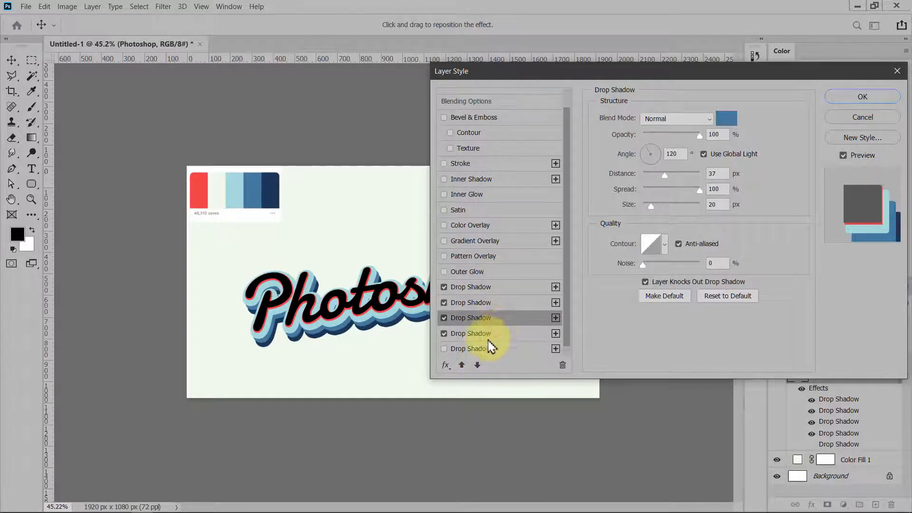
click(462, 366)
click(477, 365)
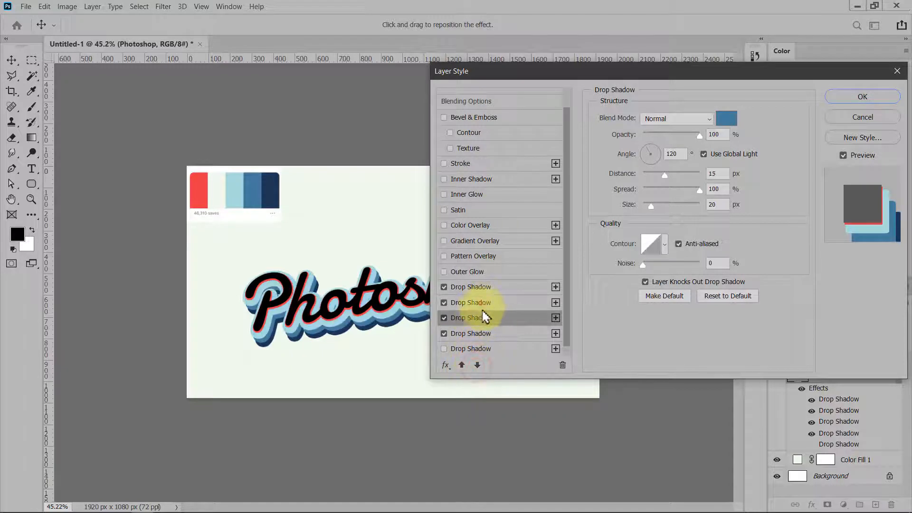
- Apply the layer style with the four drop shadows and hide the palette image layer, Layer 1
click(480, 303)
drag(626, 71, 613, 101)
click(738, 105)
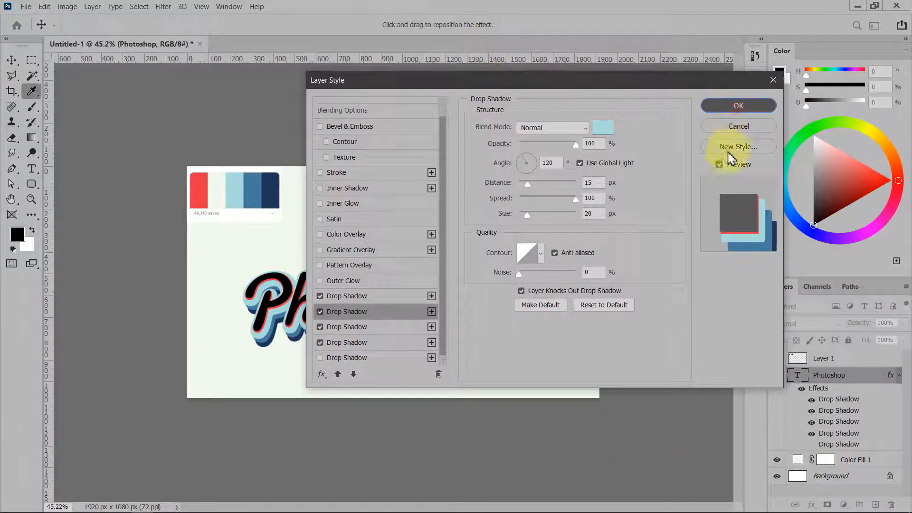
click(776, 358)
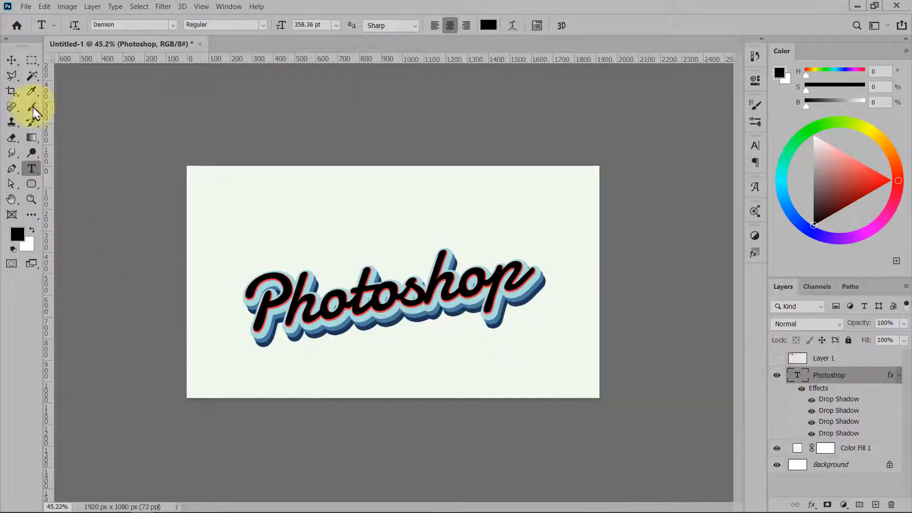
- Free-transform the Photoshop text to about 115% of its size, rotate it about -4.3° and reposition it on the canvas
click(12, 60)
key(ctrl+t)
drag(486, 307, 475, 298)
drag(531, 224, 578, 204)
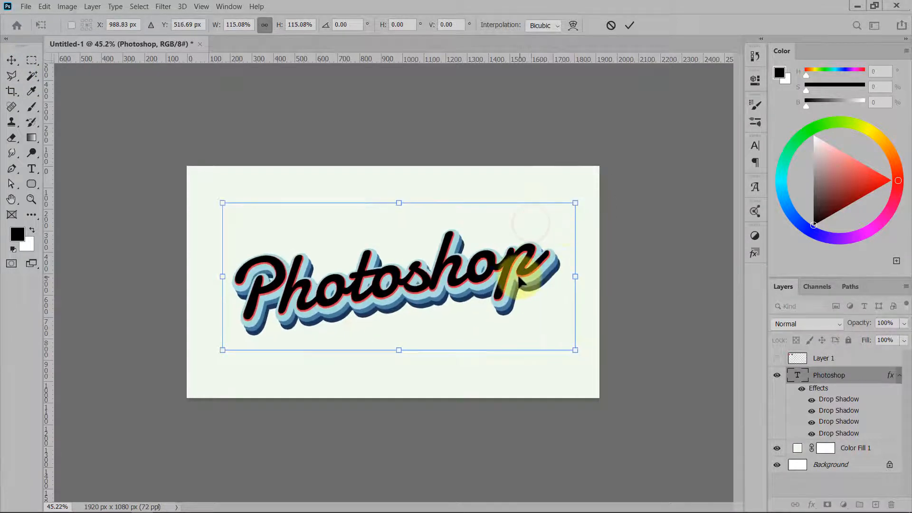
drag(521, 278, 538, 291)
drag(579, 361, 580, 346)
drag(519, 283, 518, 287)
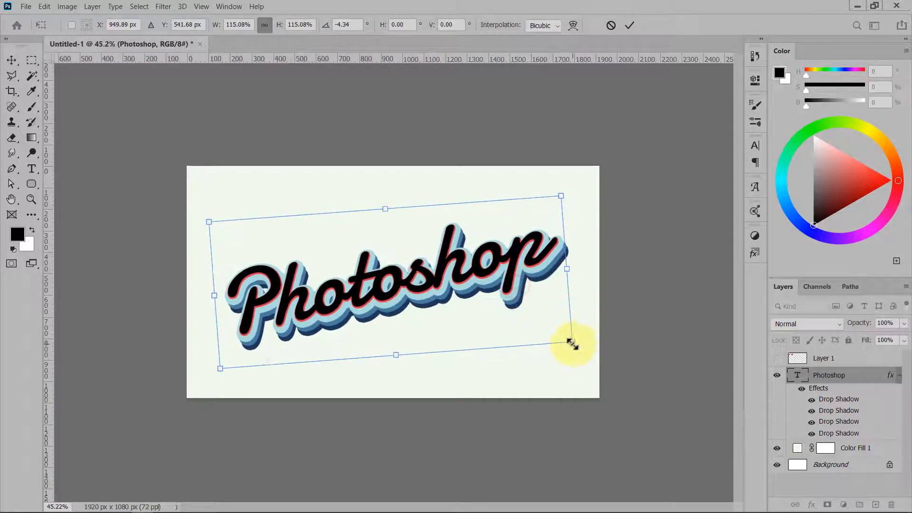